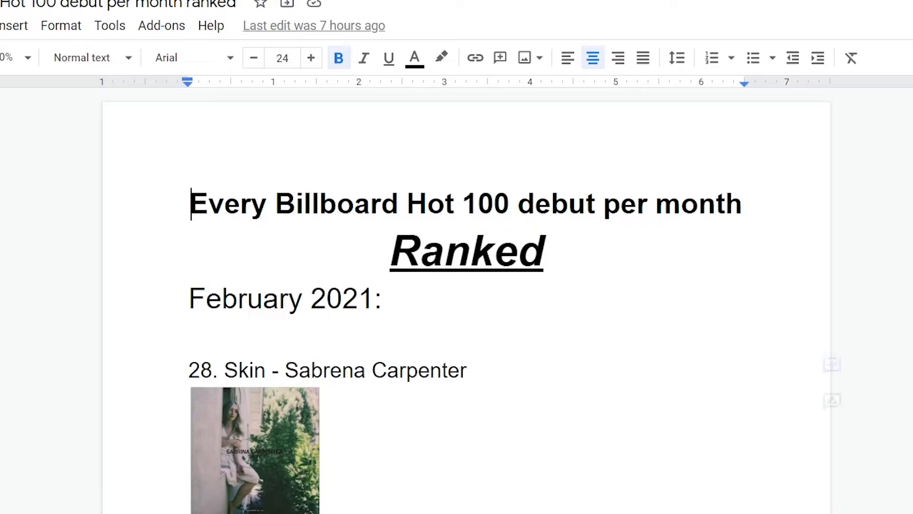
# - Review the February 2021 ranking from entry 28, Skin, to entry 25, Fake Woke, including their cover images
pyautogui.scroll(-3, 466, 300)
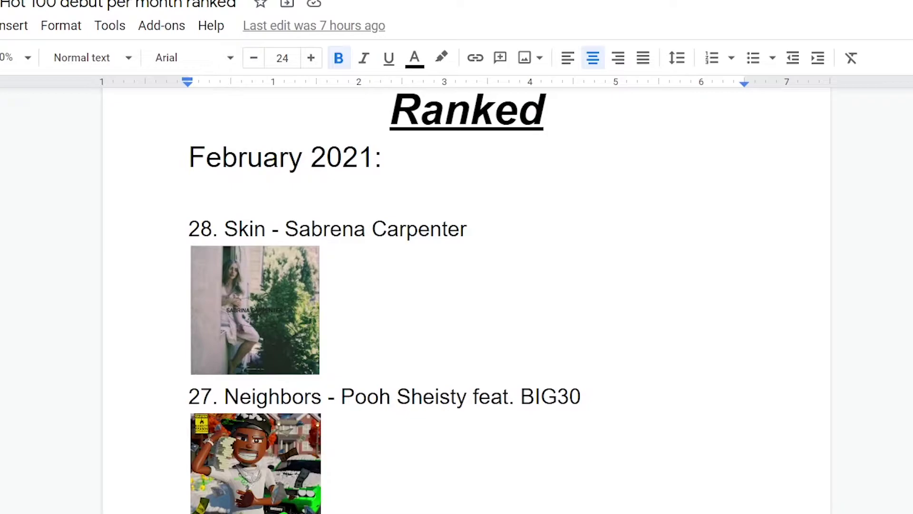
pyautogui.scroll(-1, 465, 300)
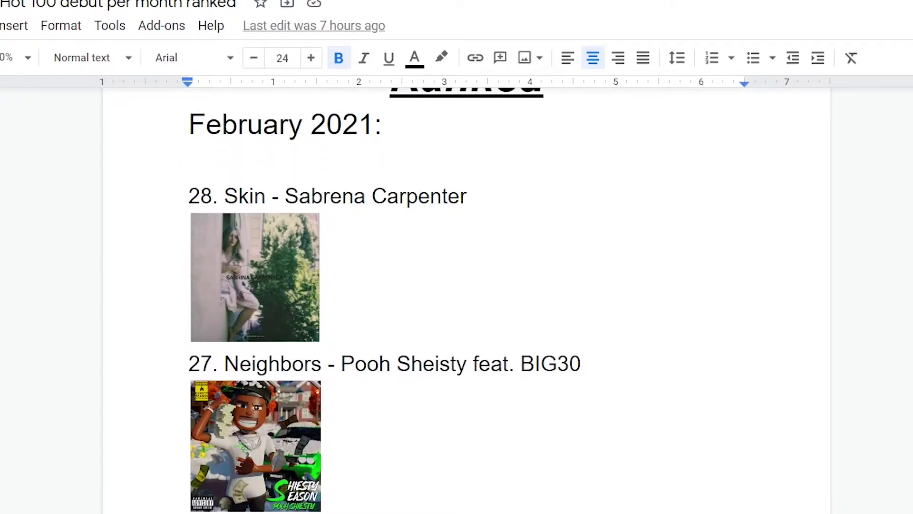
pyautogui.scroll(-2, 465, 299)
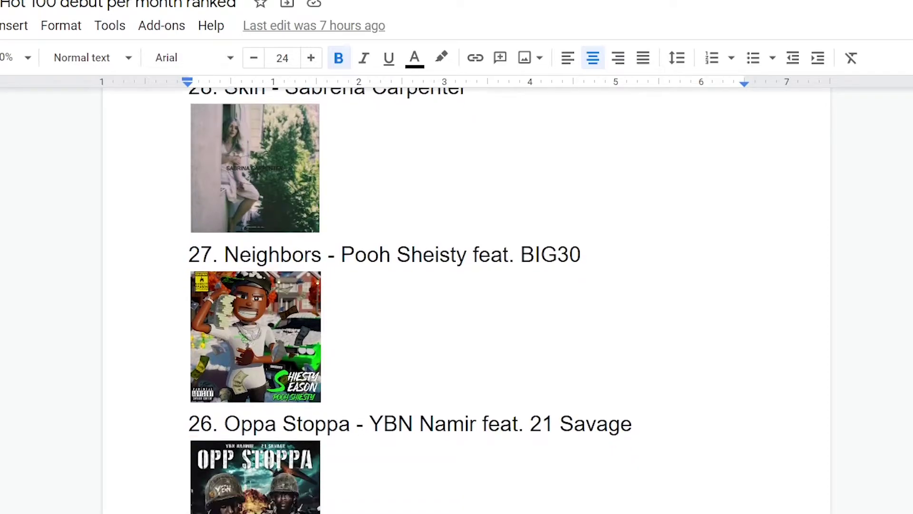
pyautogui.scroll(-1, 466, 300)
pyautogui.scroll(-1, 466, 300)
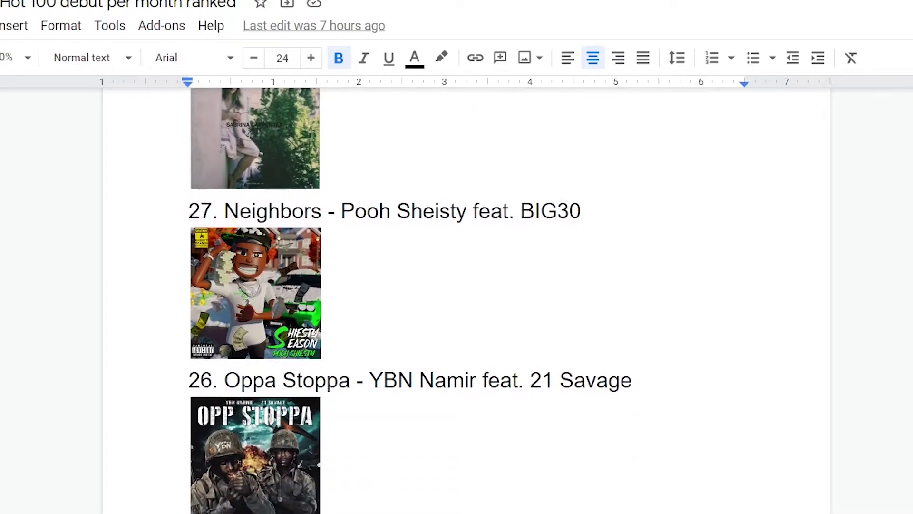
pyautogui.scroll(-1, 466, 300)
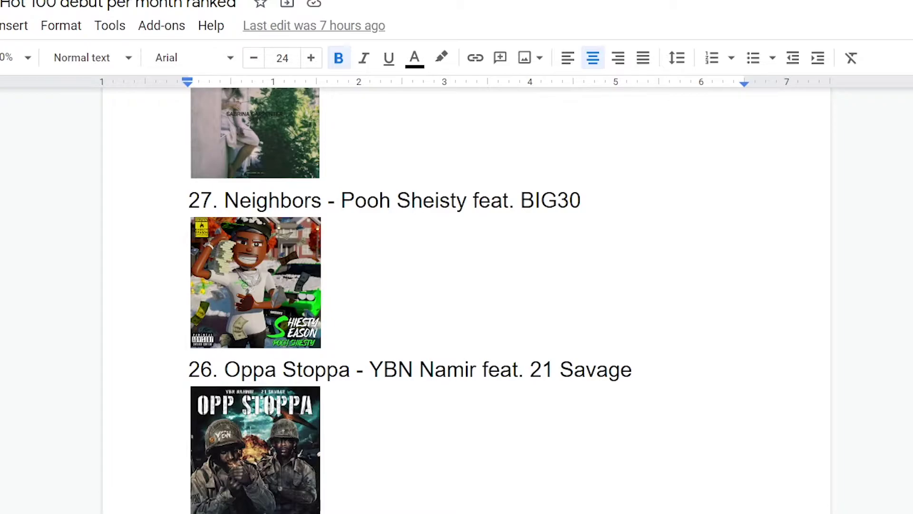
pyautogui.scroll(-6, 457, 299)
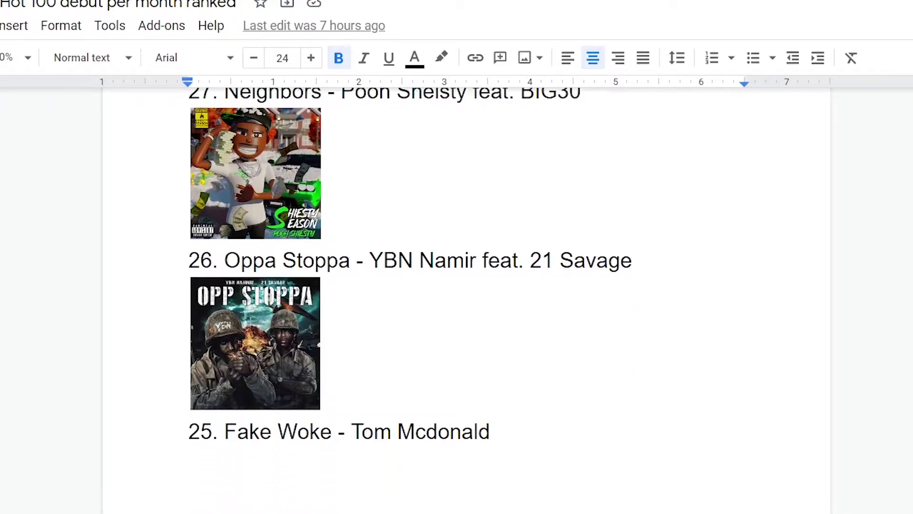
pyautogui.scroll(-3, 457, 285)
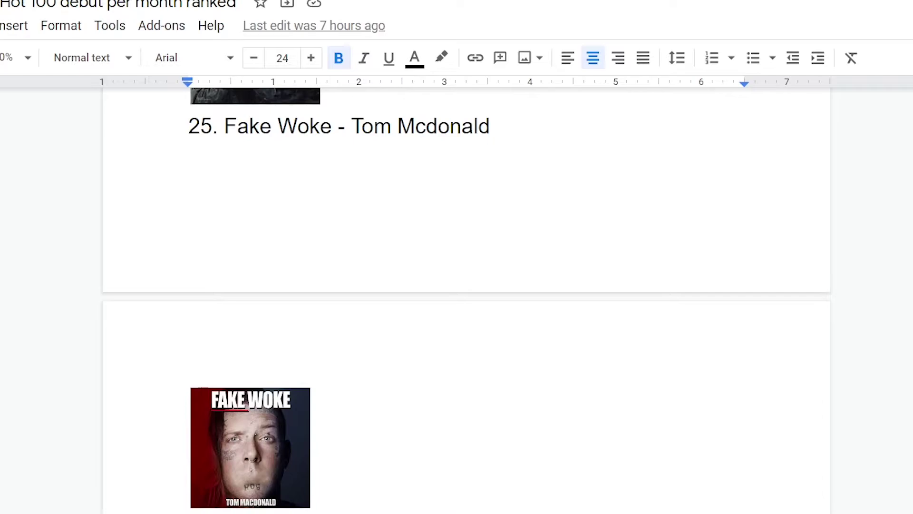
# - Read ranking entries 24 to 21, from Glad you exist to Time Today, with their covers
pyautogui.scroll(-4, 466, 300)
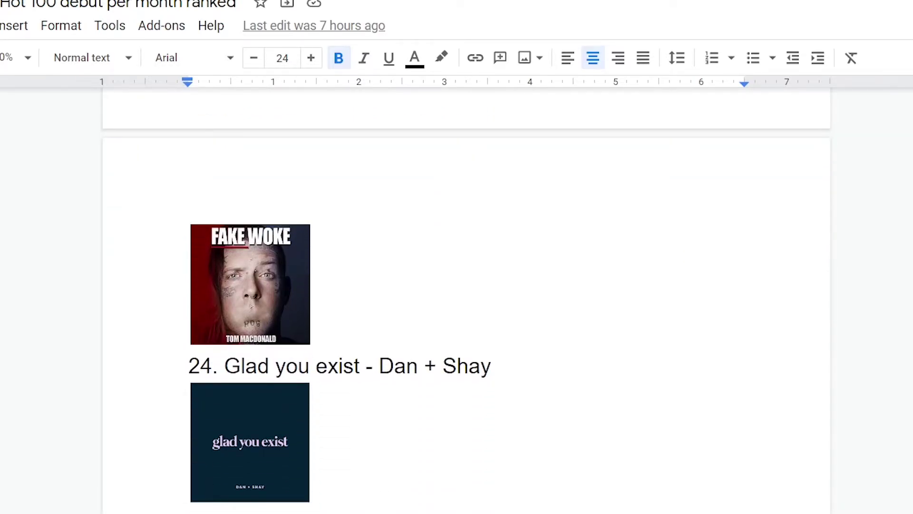
pyautogui.scroll(1, 465, 300)
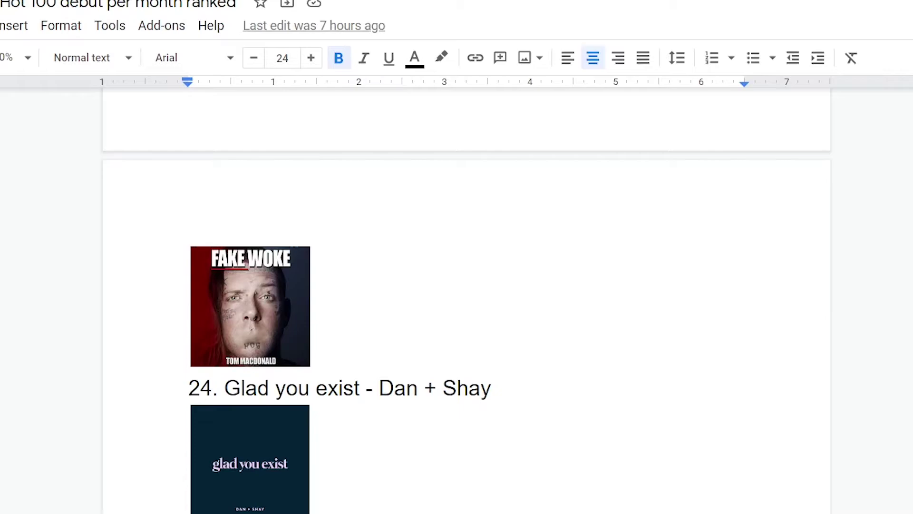
pyautogui.scroll(-1, 466, 305)
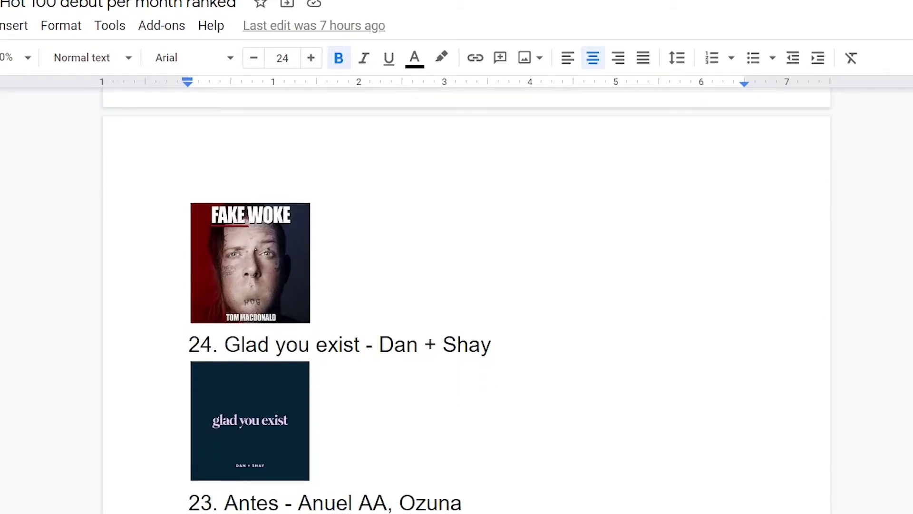
pyautogui.scroll(-1, 466, 305)
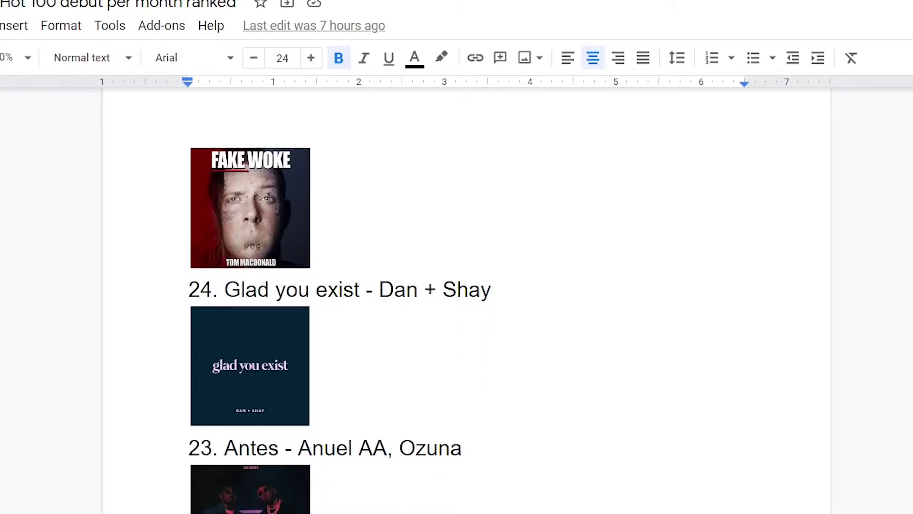
pyautogui.scroll(-1, 466, 305)
pyautogui.scroll(-1, 466, 305)
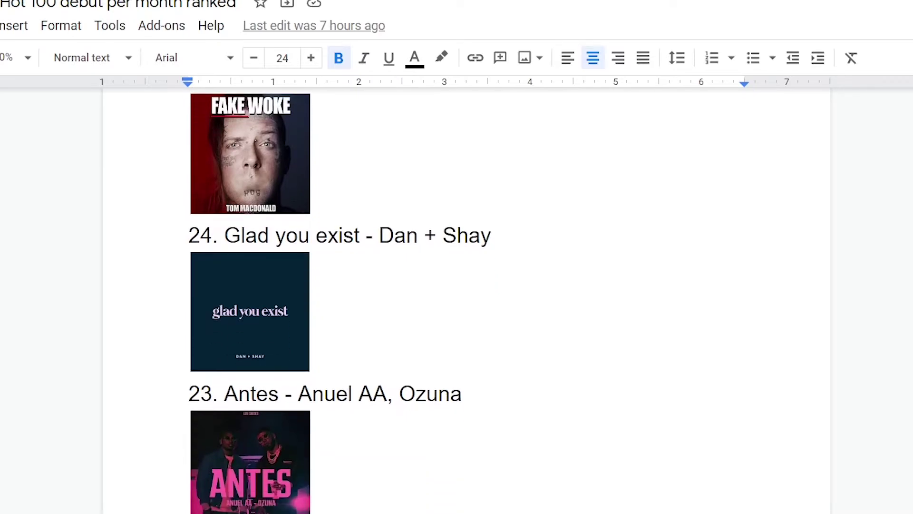
pyautogui.scroll(-1, 466, 305)
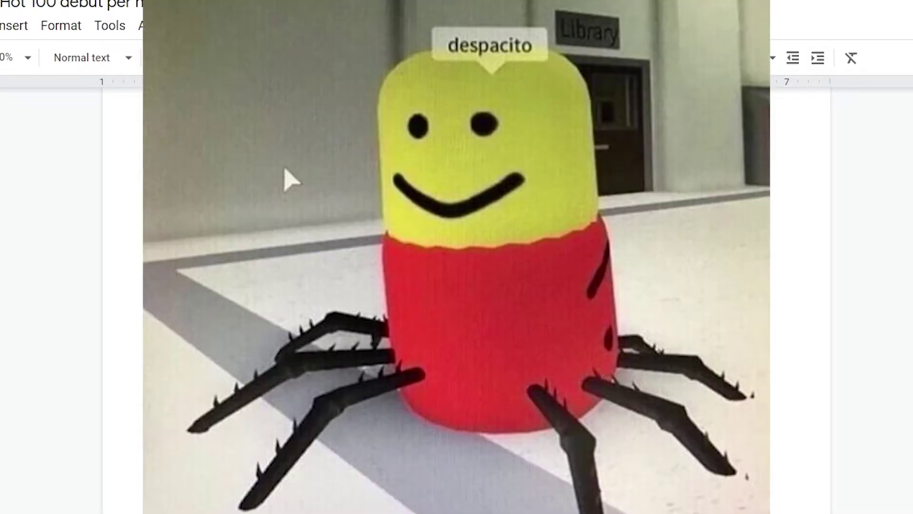
pyautogui.scroll(-4, 340, 299)
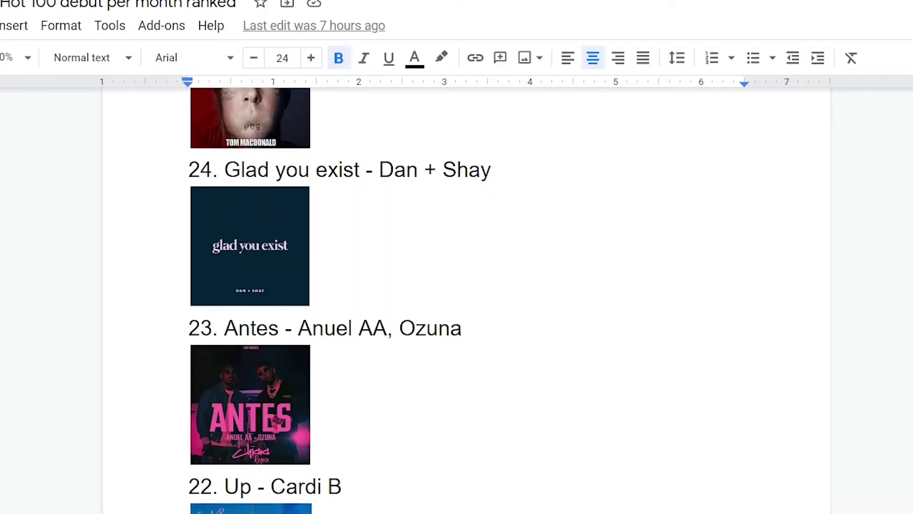
pyautogui.scroll(-1, 339, 299)
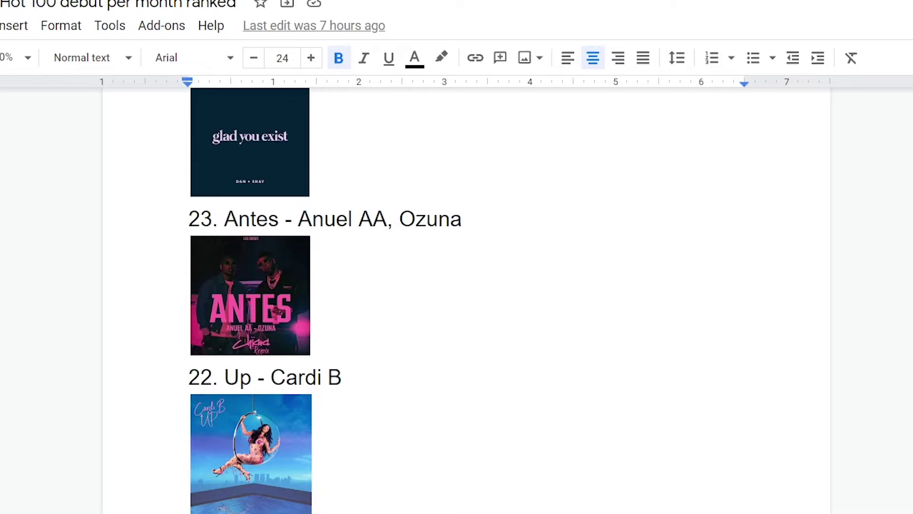
pyautogui.scroll(-3, 343, 300)
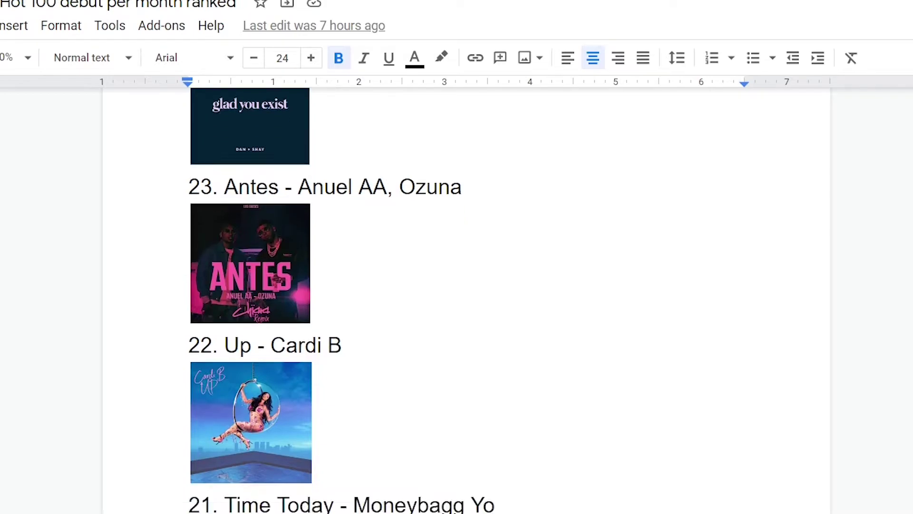
pyautogui.scroll(-2, 342, 300)
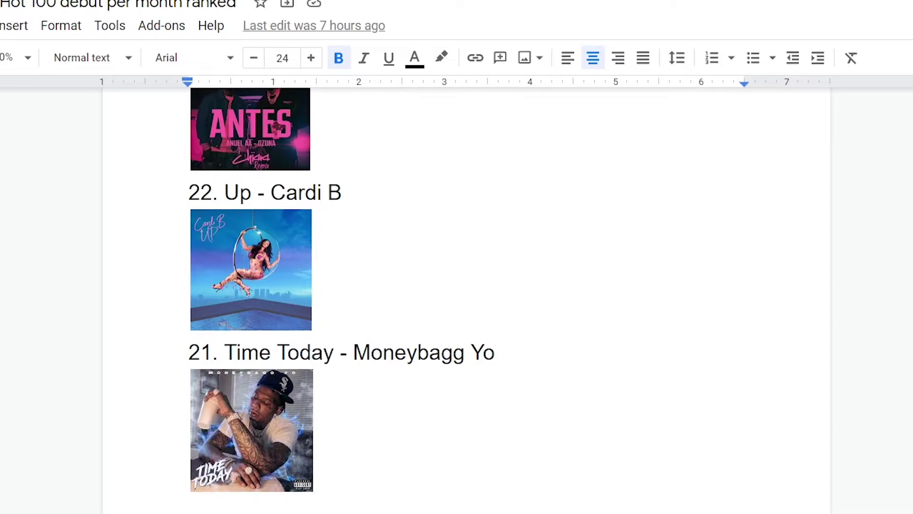
pyautogui.scroll(-5, 457, 286)
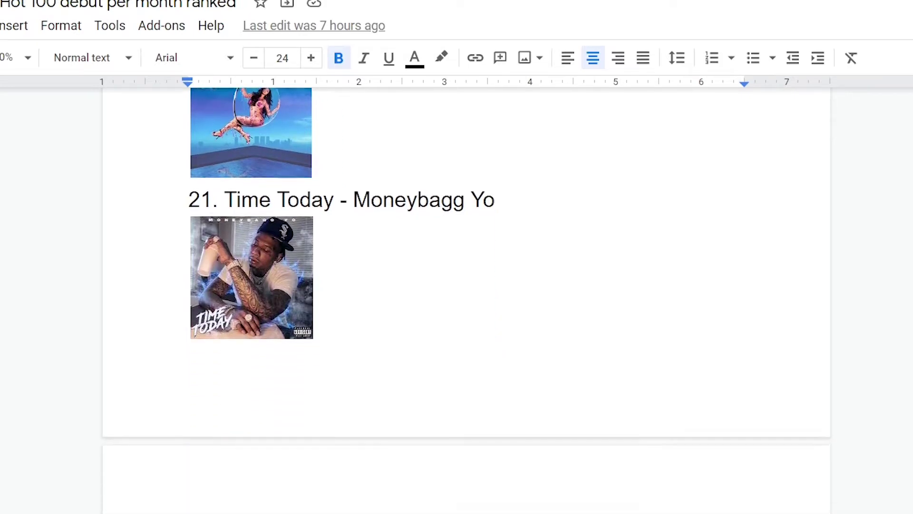
# - Read ranking entries 20 to 16, from Bandido to Heartbreak Anniversary
pyautogui.scroll(-2, 456, 285)
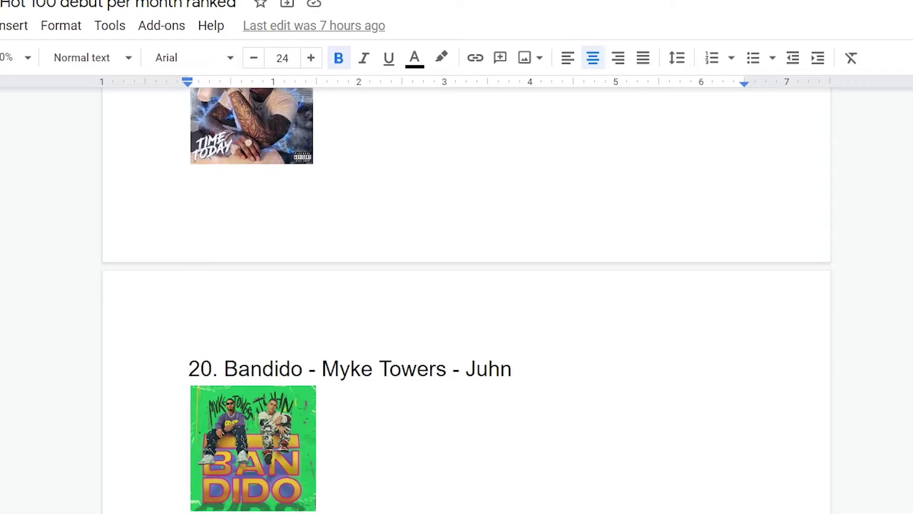
pyautogui.scroll(-3, 466, 295)
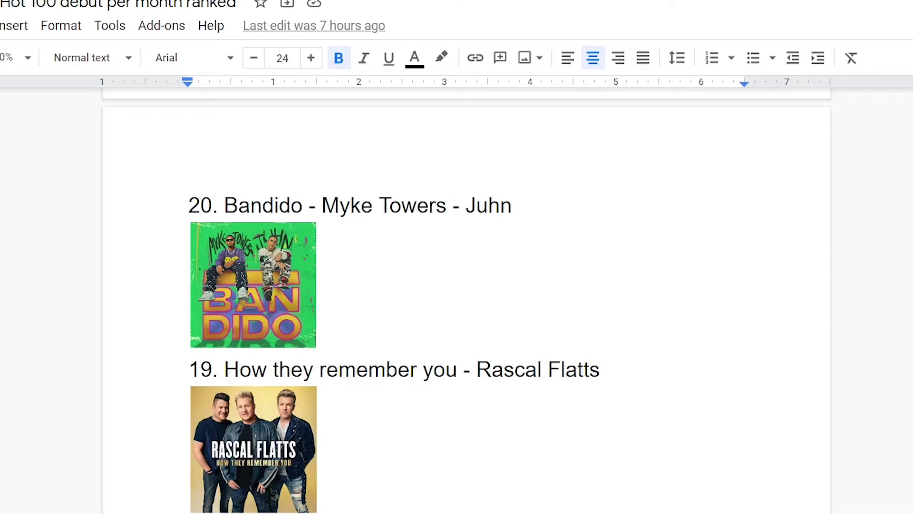
pyautogui.scroll(-2, 466, 300)
pyautogui.scroll(-1, 466, 300)
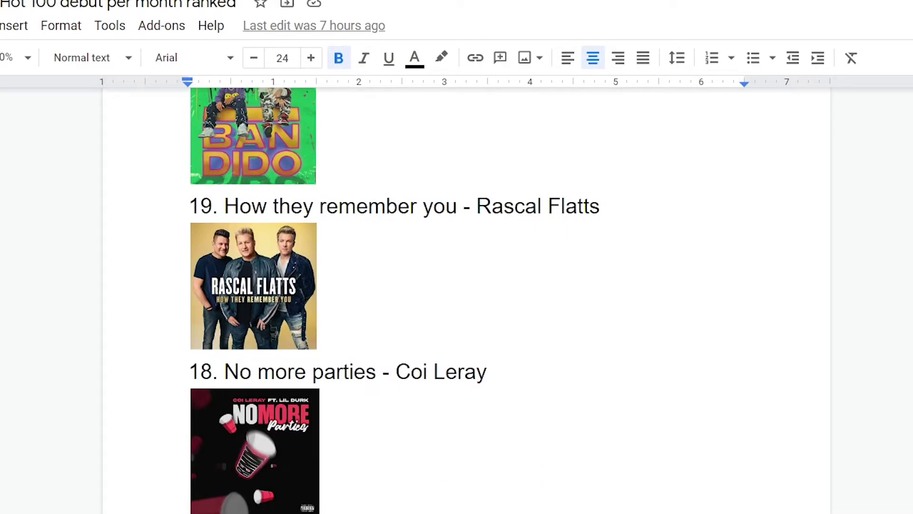
pyautogui.scroll(-3, 457, 300)
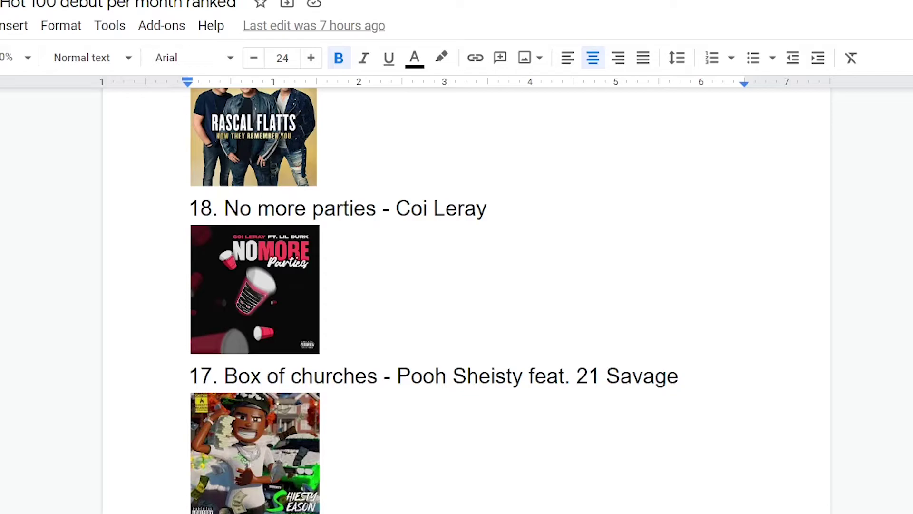
pyautogui.scroll(-8, 466, 295)
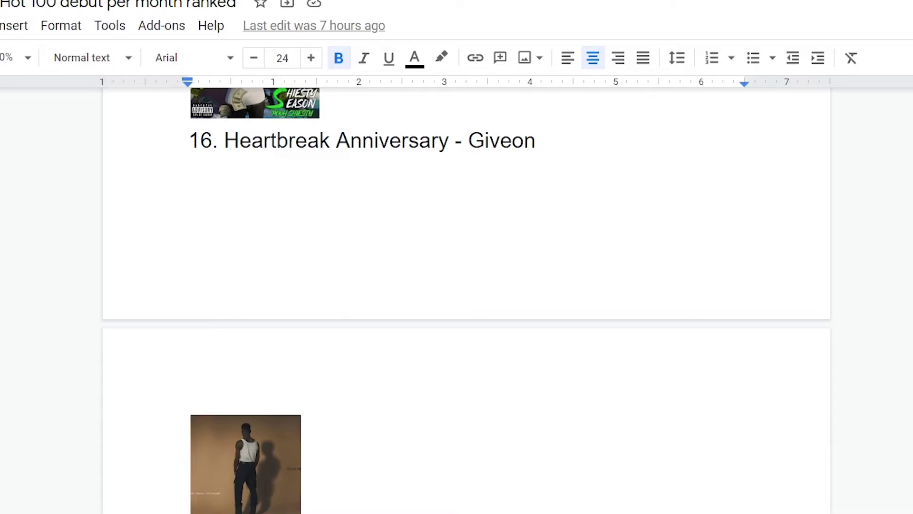
# - Go through the ranking from entry 15, GNF (okokok), down to entry 10, Gravity
pyautogui.scroll(-3, 466, 295)
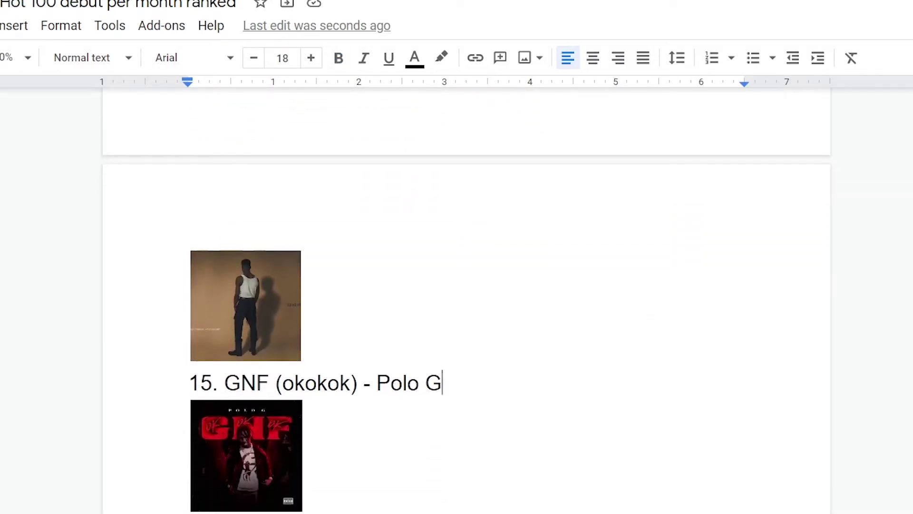
pyautogui.moveTo(818, 325)
pyautogui.scroll(-3, 466, 300)
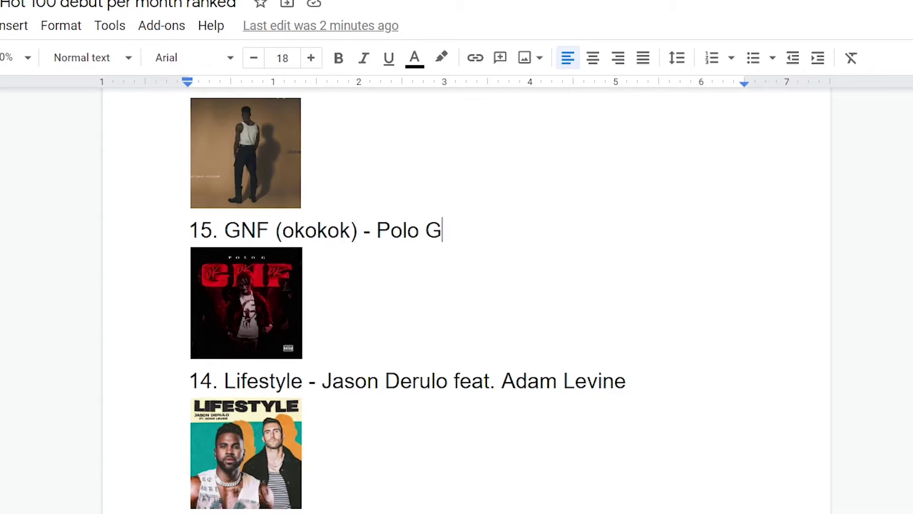
pyautogui.scroll(-3, 456, 300)
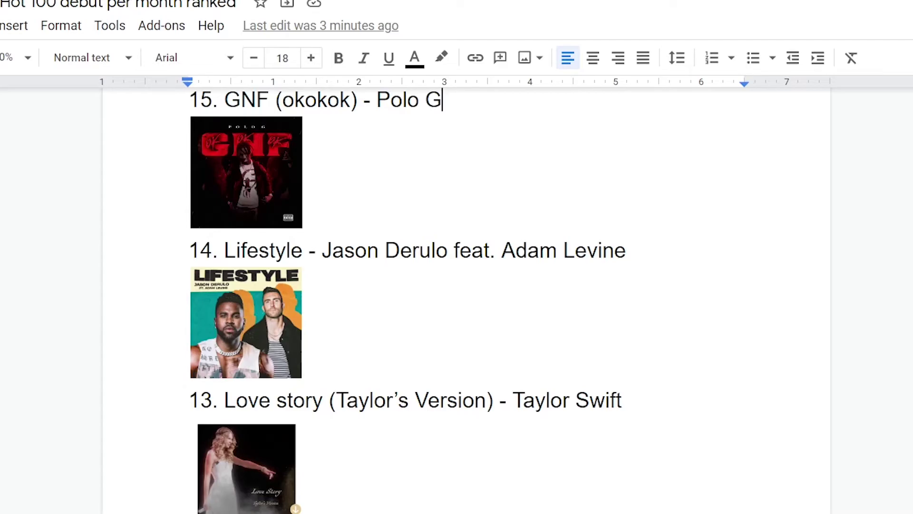
pyautogui.scroll(-3, 409, 300)
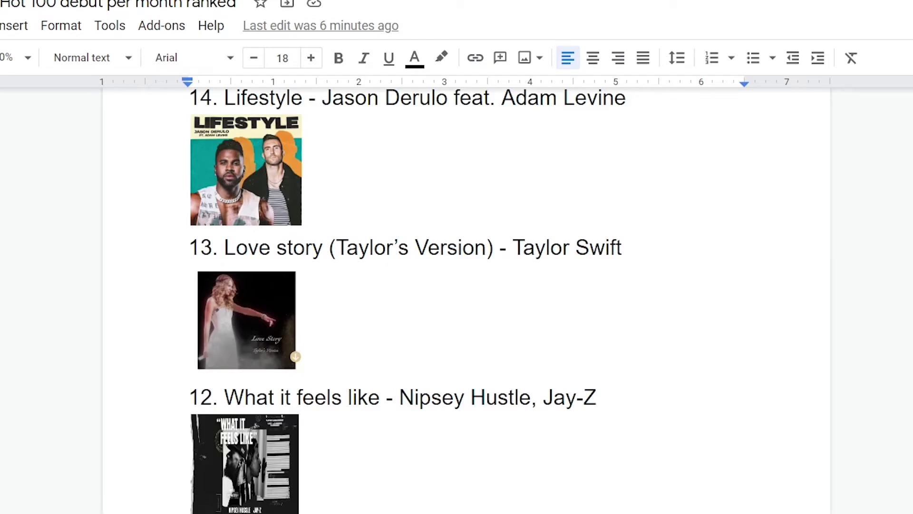
pyautogui.scroll(-7, 456, 301)
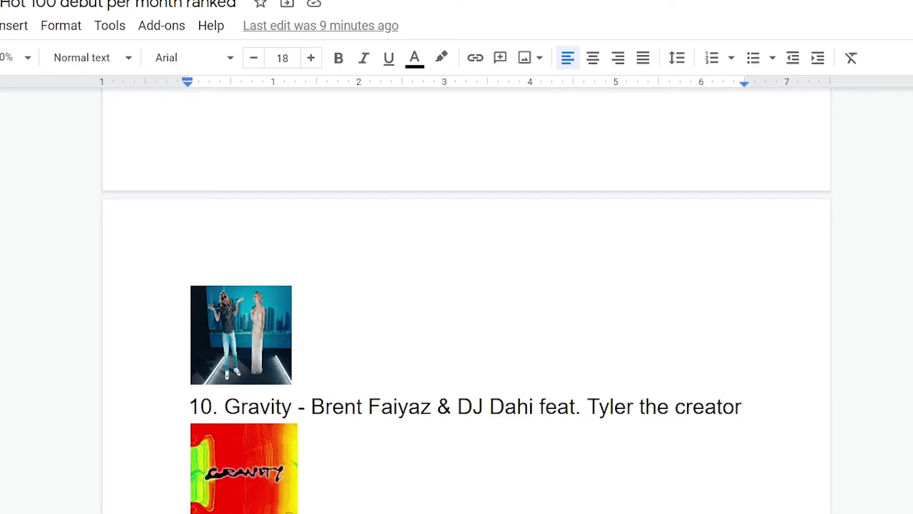
# - Continue through the ranking from entry 9, Should've ducked, to entry 6, My head and my heart
pyautogui.scroll(-3, 466, 300)
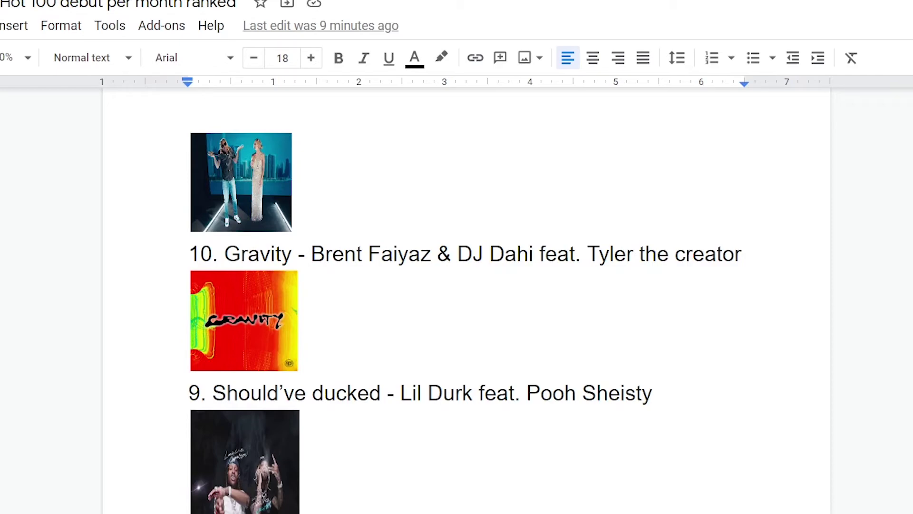
pyautogui.scroll(-5, 465, 307)
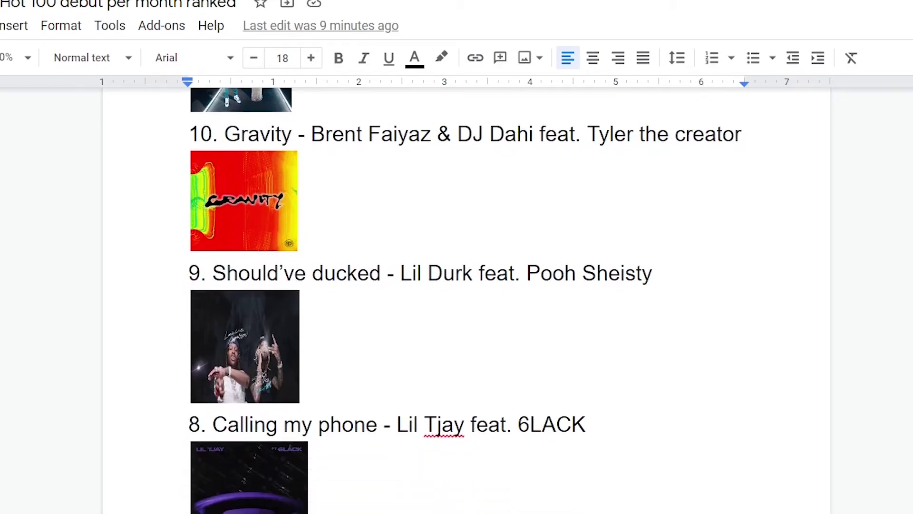
pyautogui.scroll(-1, 466, 307)
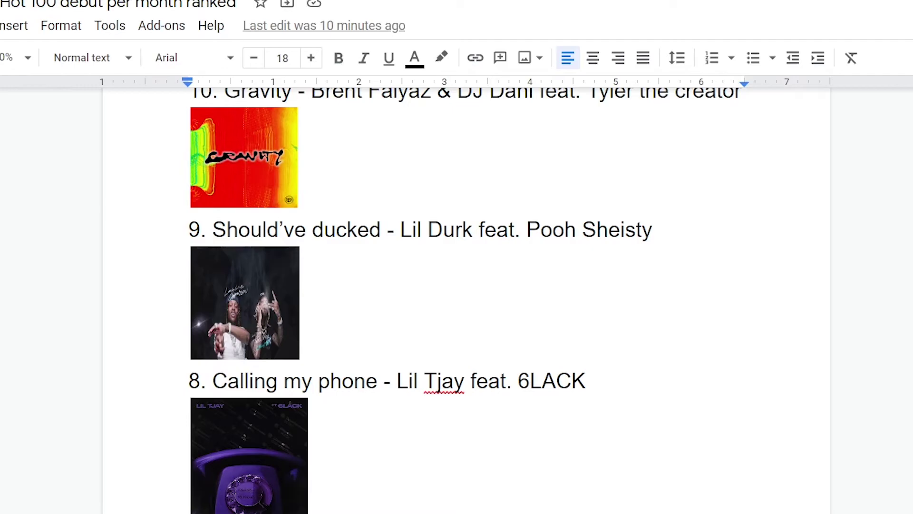
pyautogui.scroll(-4, 457, 300)
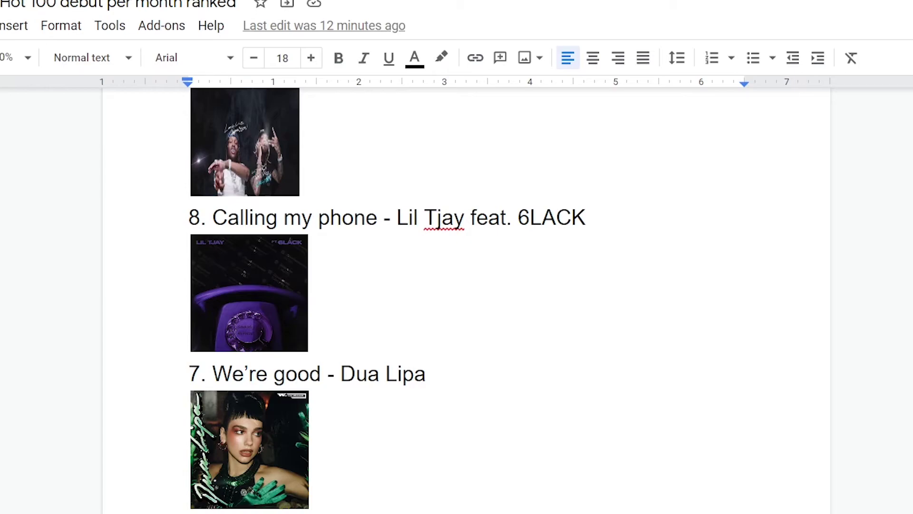
pyautogui.scroll(-6, 457, 294)
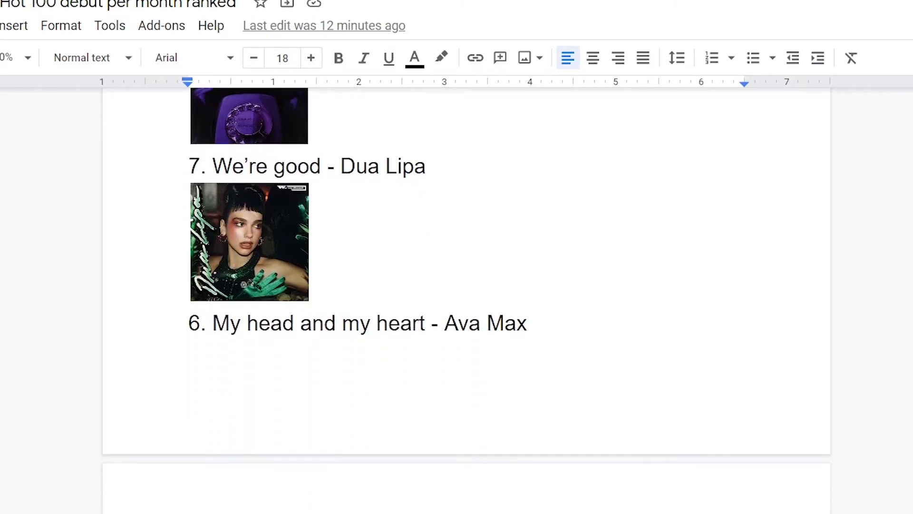
# - Look over the Google search results for "touch of class around the world"
pyautogui.scroll(-2, 457, 295)
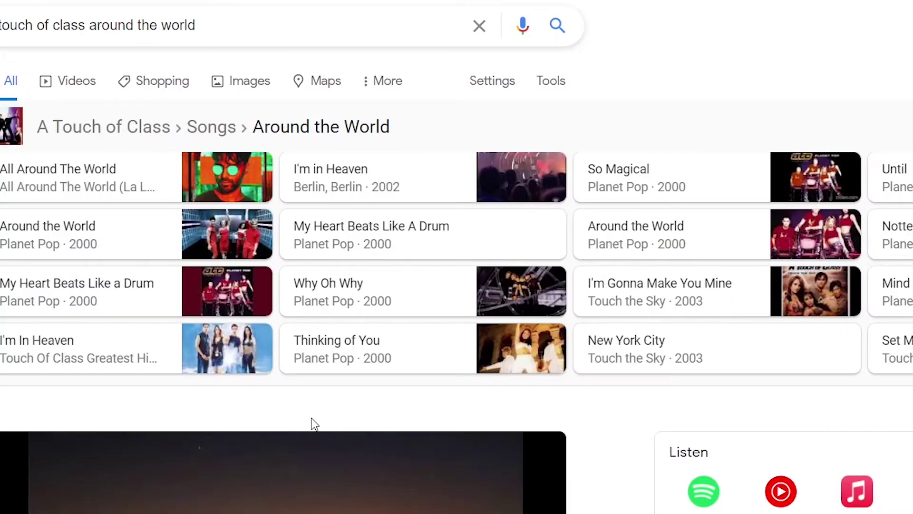
pyautogui.scroll(-2, 286, 421)
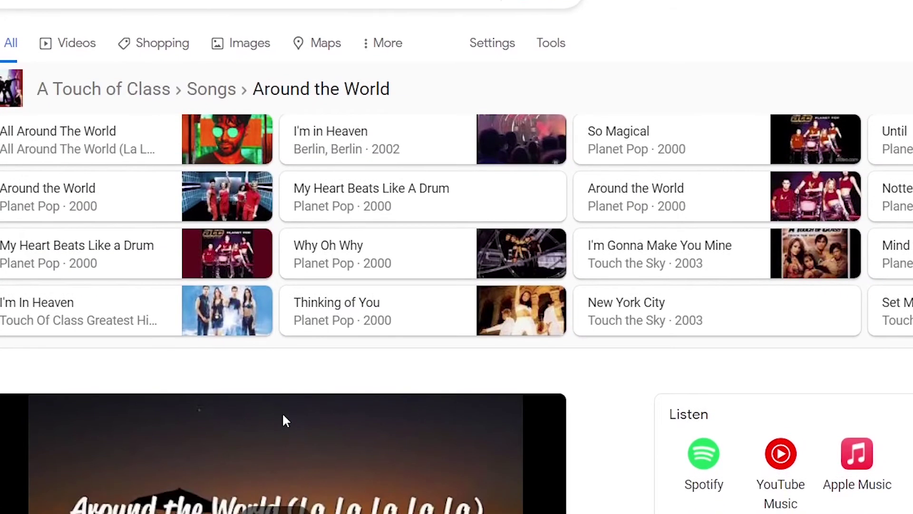
# - Examine the song list and the video result for Around the World by A Touch of Class
pyautogui.scroll(-3, 285, 420)
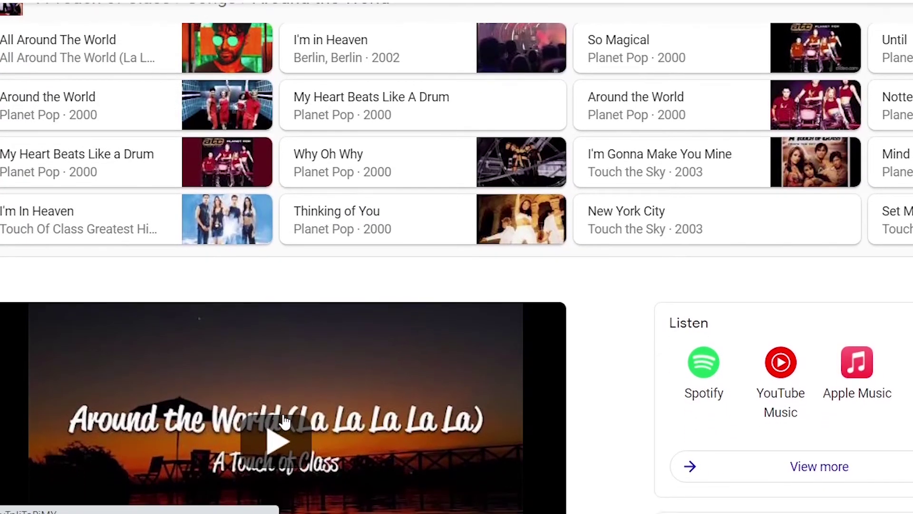
pyautogui.scroll(-1, 285, 420)
pyautogui.scroll(4, 285, 420)
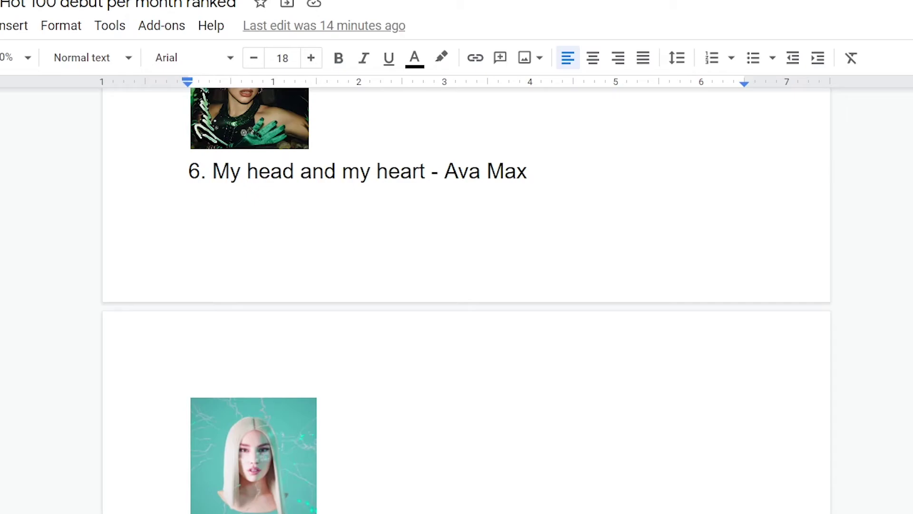
# - Continue through the ranking document from entry 5, Astronaut in the ocean, to entry 3, Quicksand
pyautogui.scroll(-3, 466, 285)
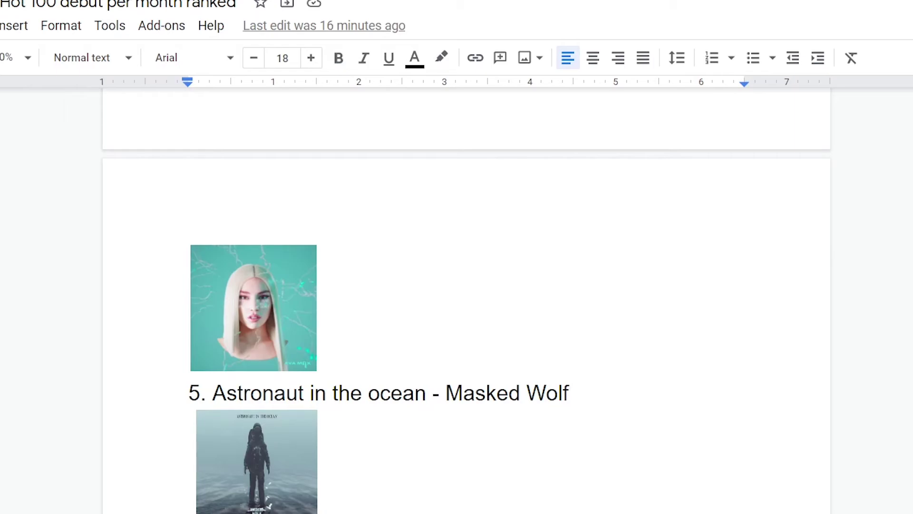
pyautogui.scroll(-1, 466, 323)
pyautogui.scroll(-4, 466, 324)
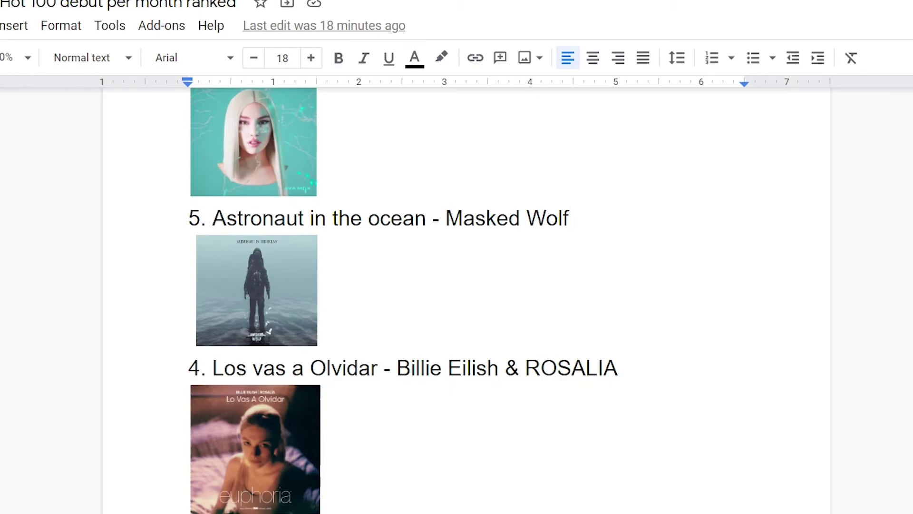
pyautogui.scroll(-1, 278, 301)
pyautogui.scroll(-3, 404, 301)
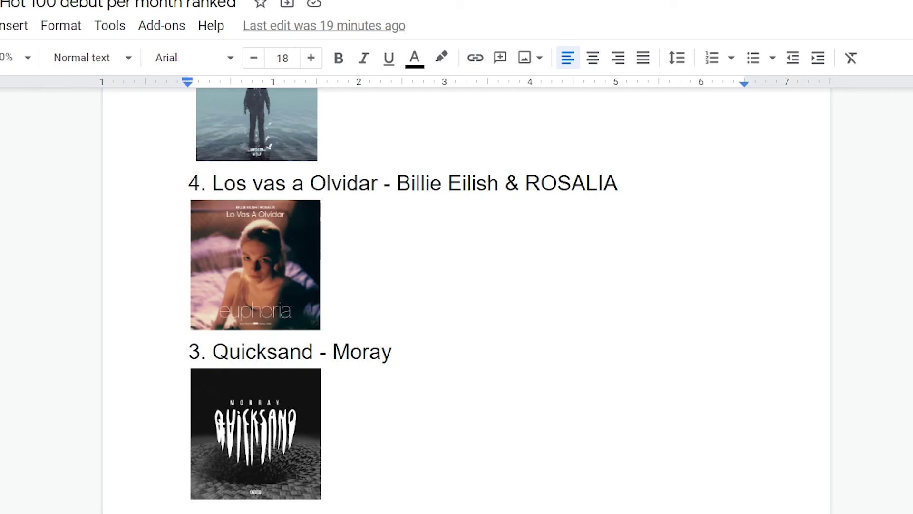
# - Read the final ranking entries from 2, Finesse out the gang way, to 0, Chug Jug with you
pyautogui.scroll(-9, 466, 300)
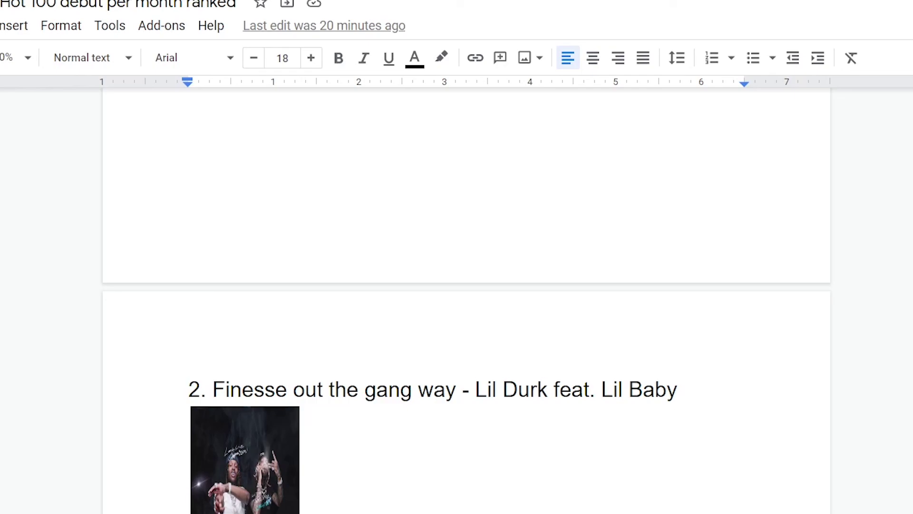
pyautogui.scroll(-4, 466, 300)
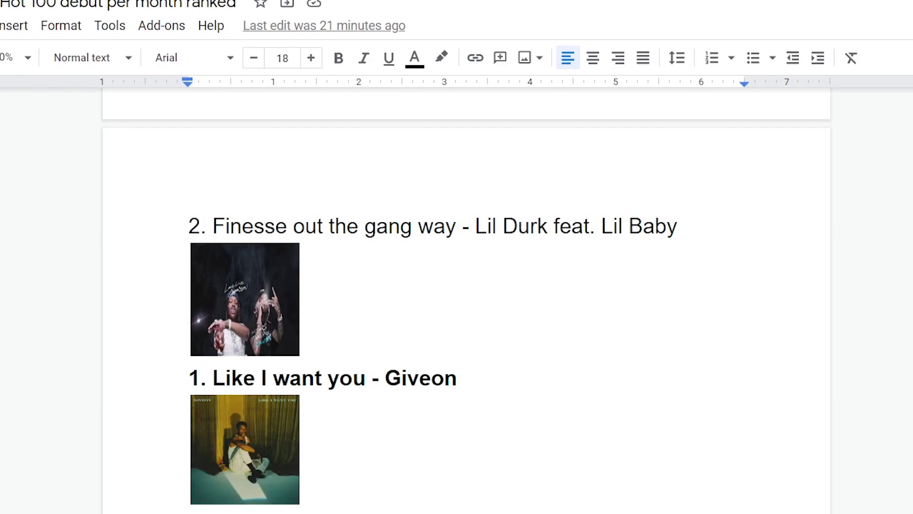
pyautogui.scroll(-8, 468, 299)
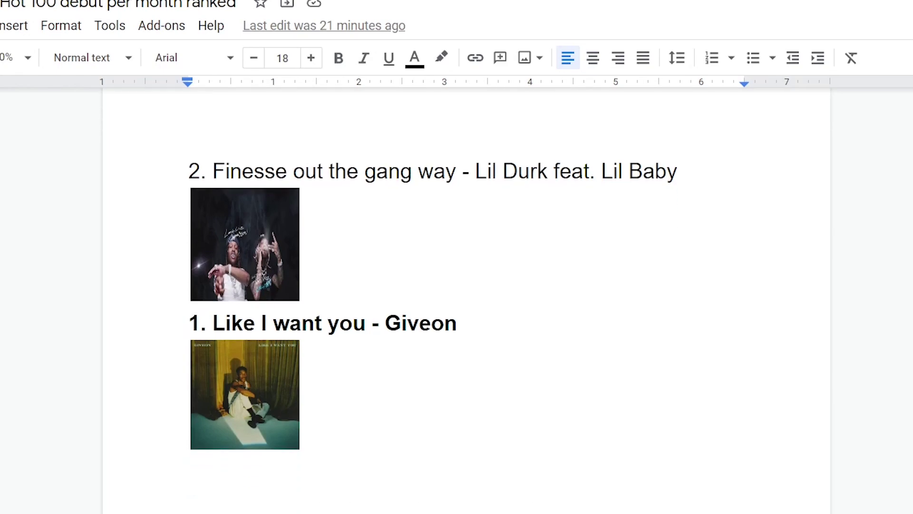
pyautogui.scroll(-3, 469, 300)
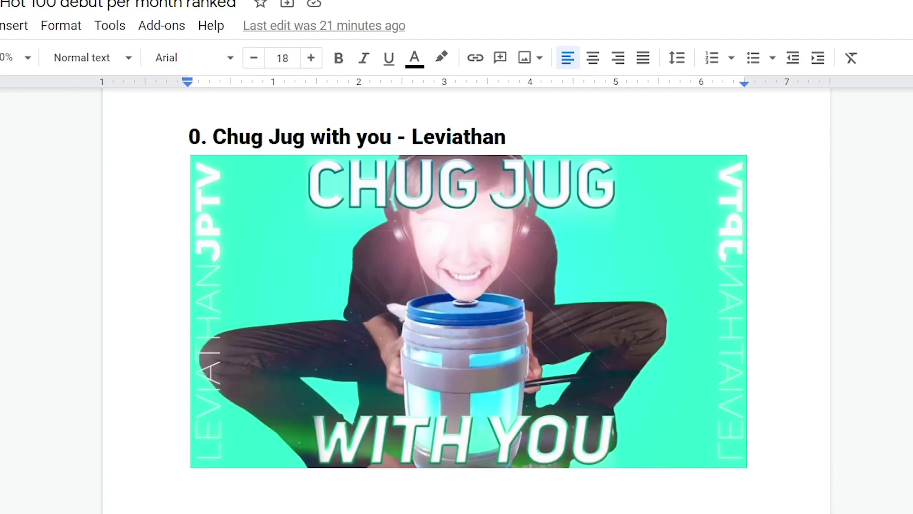
pyautogui.scroll(1, 468, 309)
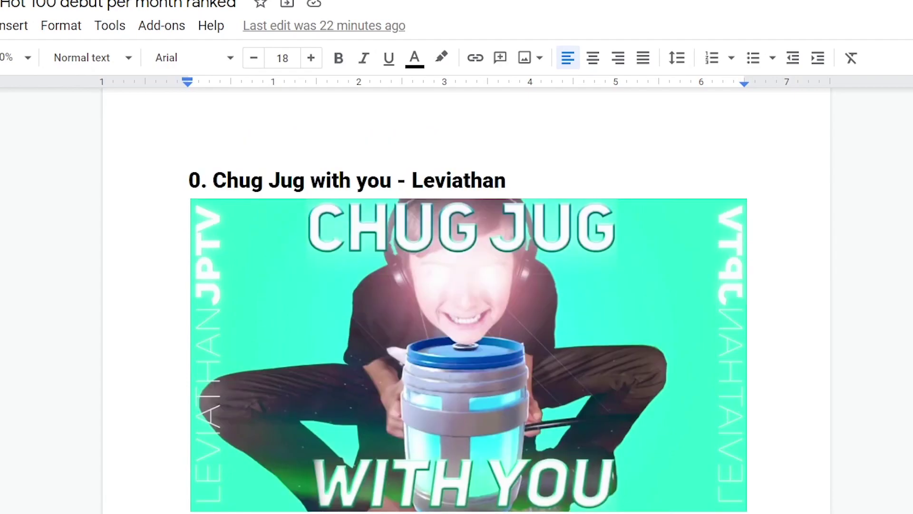